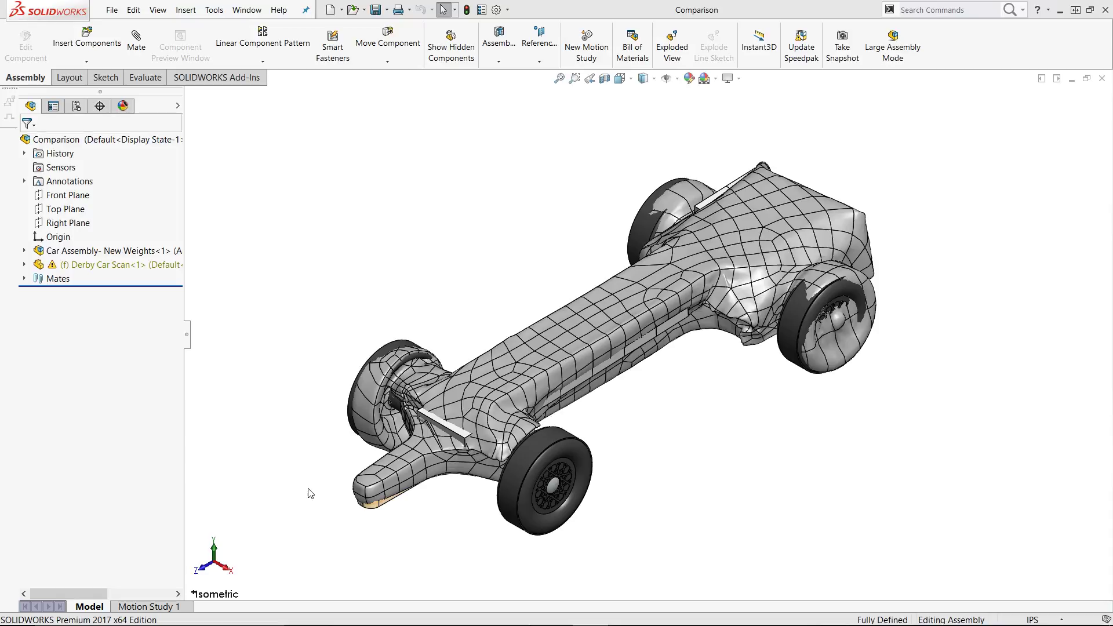
Step: Make the Derby Car Scan component transparent so the car body inside shows
{"action": "left_click", "coordinate": [159, 267]}
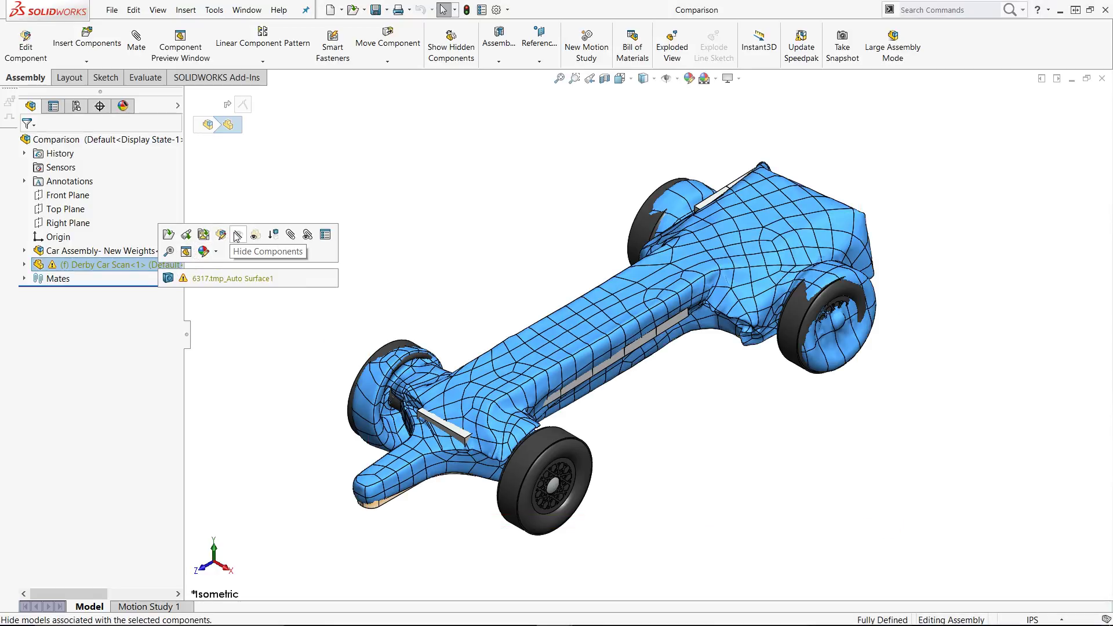
{"action": "left_click", "coordinate": [255, 234]}
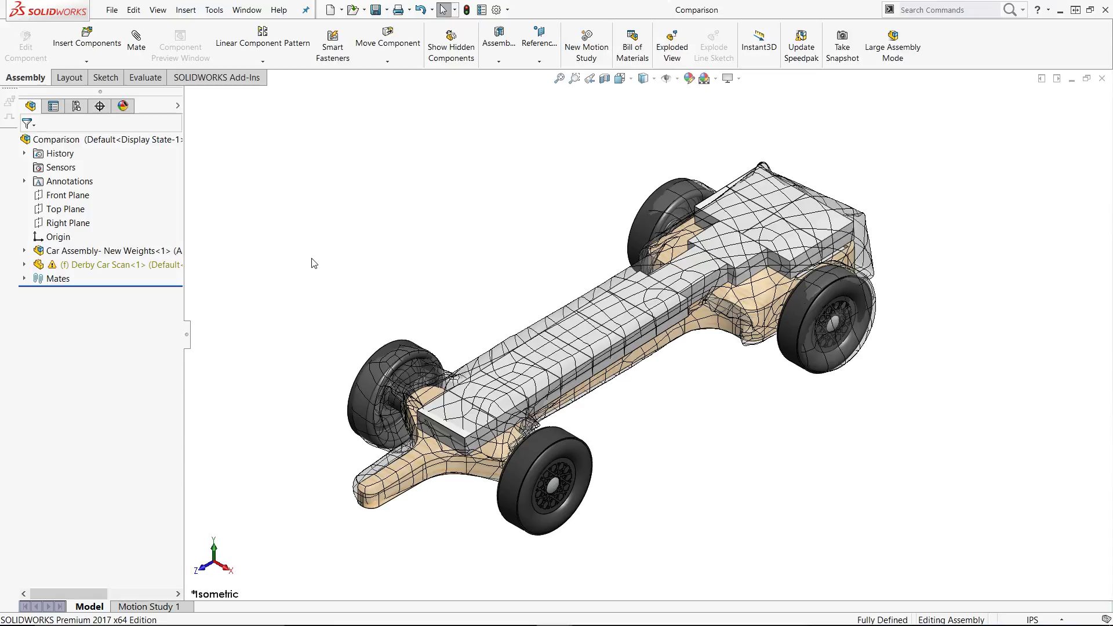
Step: Orbit the overlaid scan and car to a low side view for comparison
{"action": "middle_click_drag", "start_coordinate": [393, 323], "coordinate": [449, 228]}
Step: Make the Derby Car Scan opaque again and clear the selection
{"action": "left_click", "coordinate": [145, 265]}
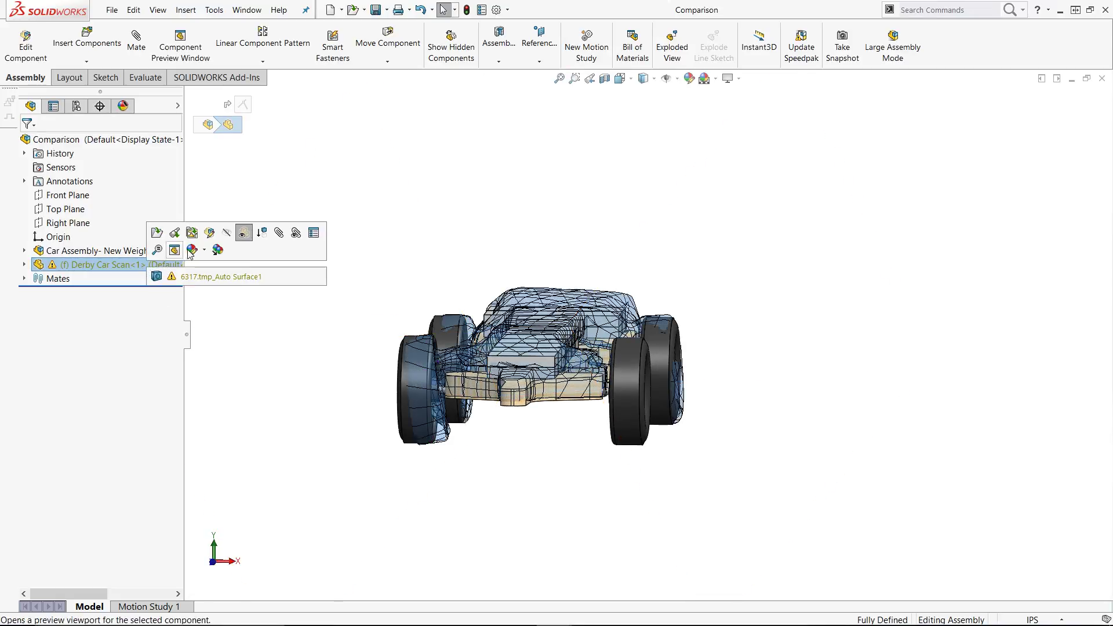
{"action": "left_click", "coordinate": [247, 233]}
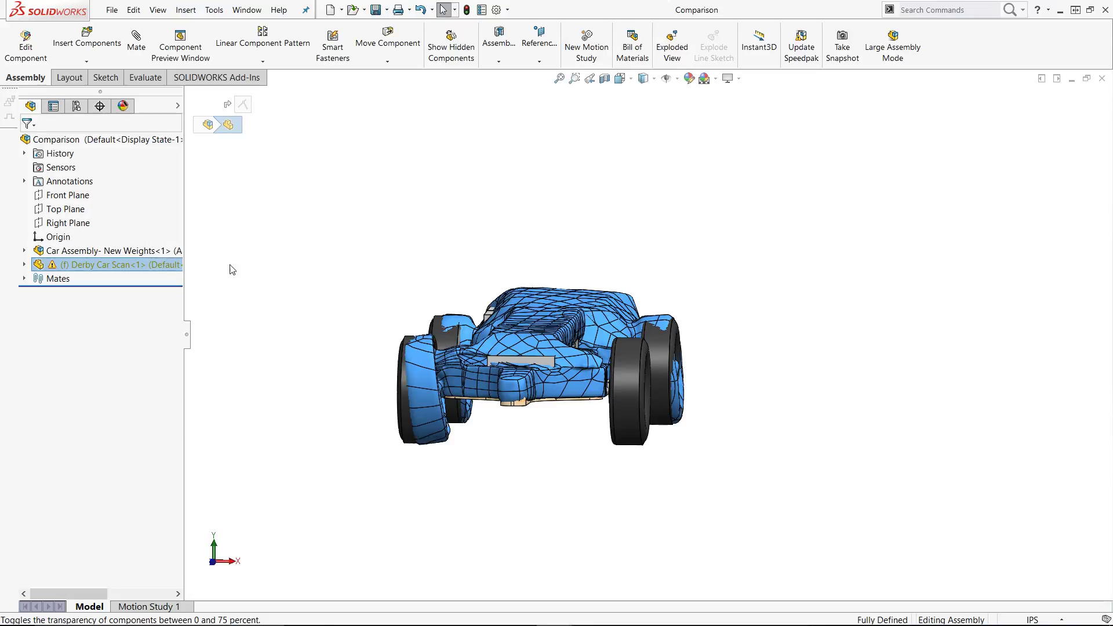
{"action": "left_click", "coordinate": [276, 471]}
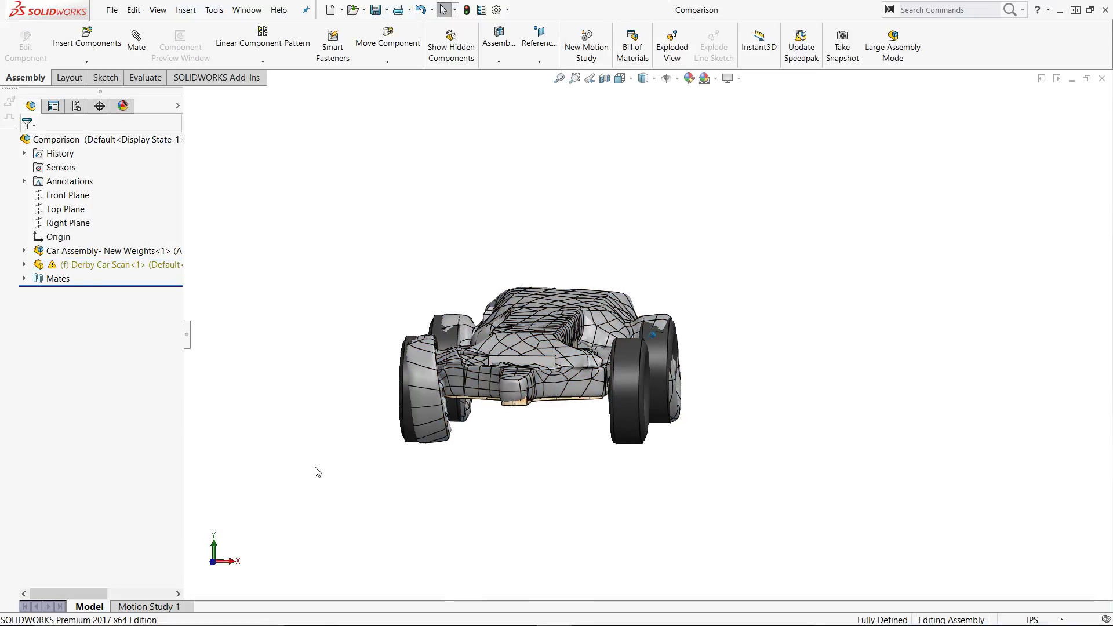
Step: Rotate the view to inspect the scan from above, then a level front view
{"action": "key", "text": "Left"}
{"action": "key", "text": "Left"}
{"action": "key", "text": "Left"}
{"action": "key", "text": "Left"}
{"action": "key", "text": "Left"}
{"action": "key", "text": "Left"}
{"action": "key", "text": "Left"}
{"action": "key", "text": "Left"}
{"action": "key", "text": "Left"}
{"action": "key", "text": "Left"}
{"action": "key", "text": "Left"}
{"action": "key", "text": "Left"}
{"action": "key", "text": "Left"}
{"action": "key", "text": "Left"}
{"action": "key", "text": "Left"}
{"action": "key", "text": "Left"}
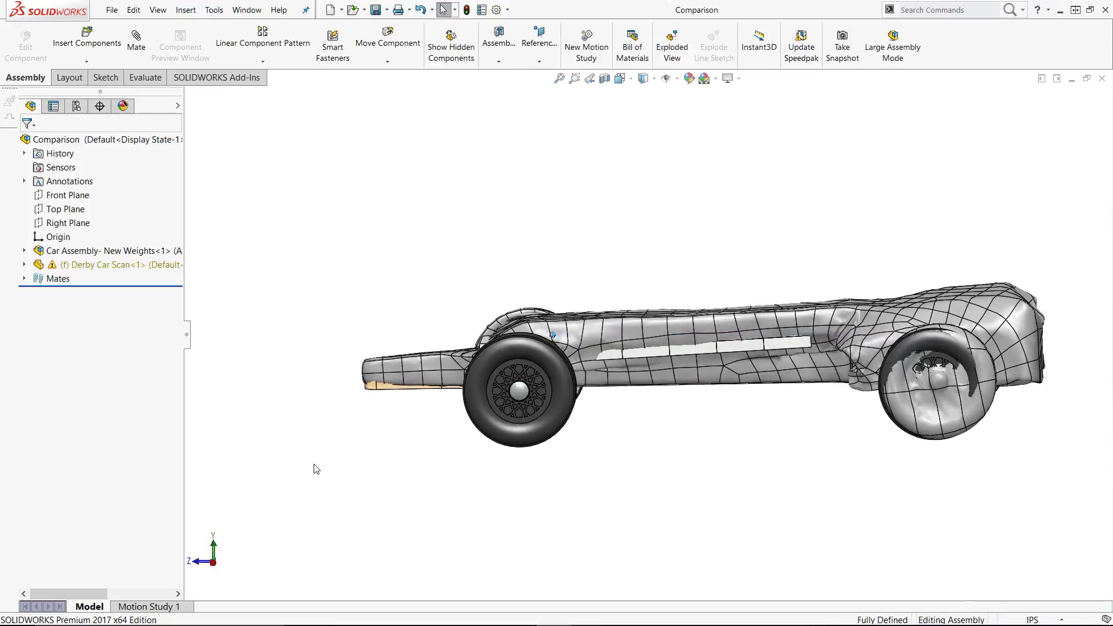
{"action": "key", "text": "Down"}
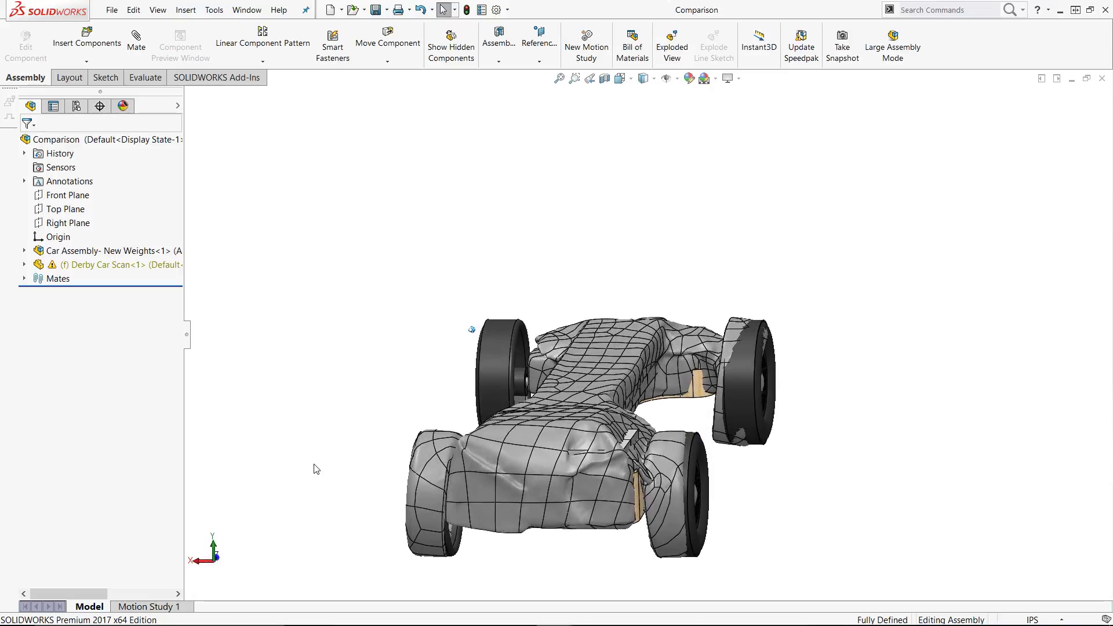
{"action": "key", "text": "Up"}
{"action": "key", "text": "Left"}
{"action": "key", "text": "Up"}
{"action": "key", "text": "Up"}
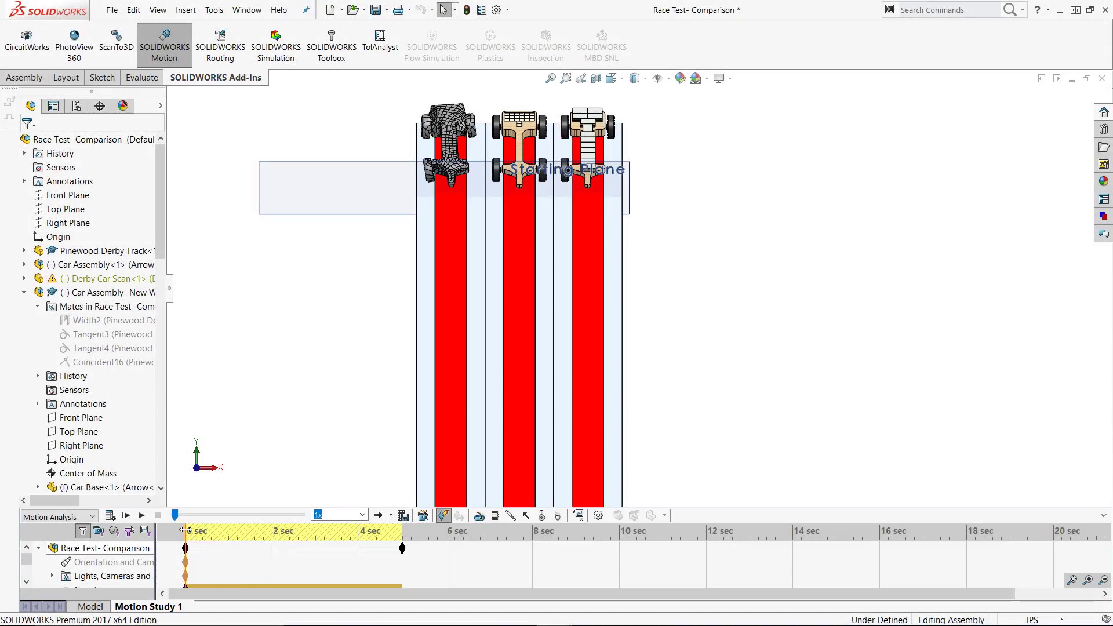
Step: Scrub the Motion Study 1 timeline from just past 0 to about 3.8 seconds
{"action": "left_click", "coordinate": [193, 532]}
{"action": "left_click_drag", "start_coordinate": [187, 529], "coordinate": [333, 538]}
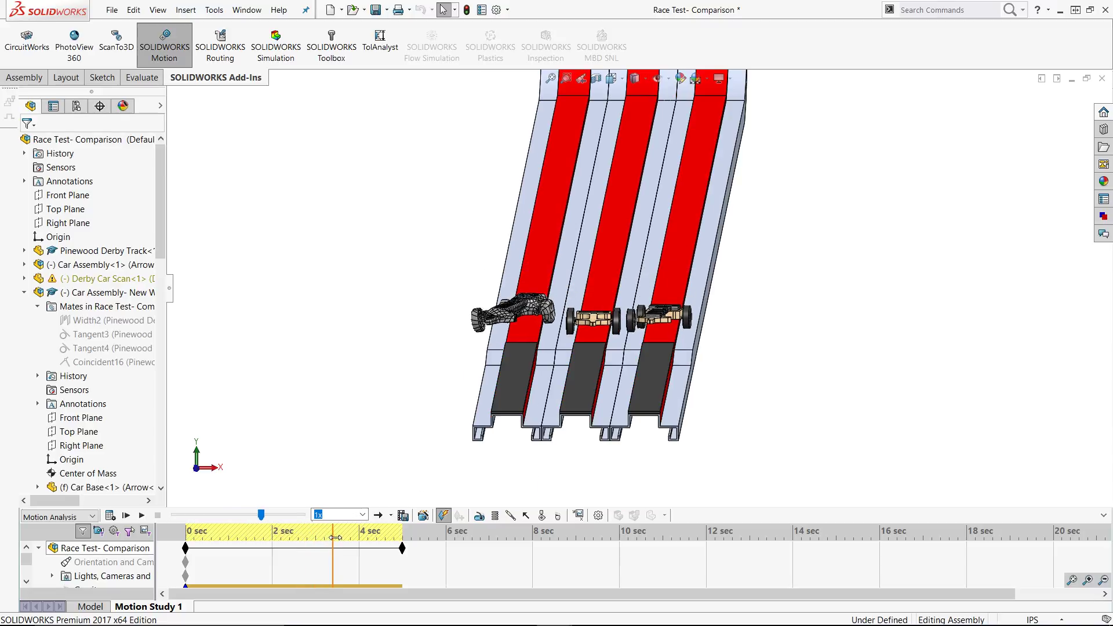
{"action": "left_click_drag", "start_coordinate": [335, 537], "coordinate": [405, 535]}
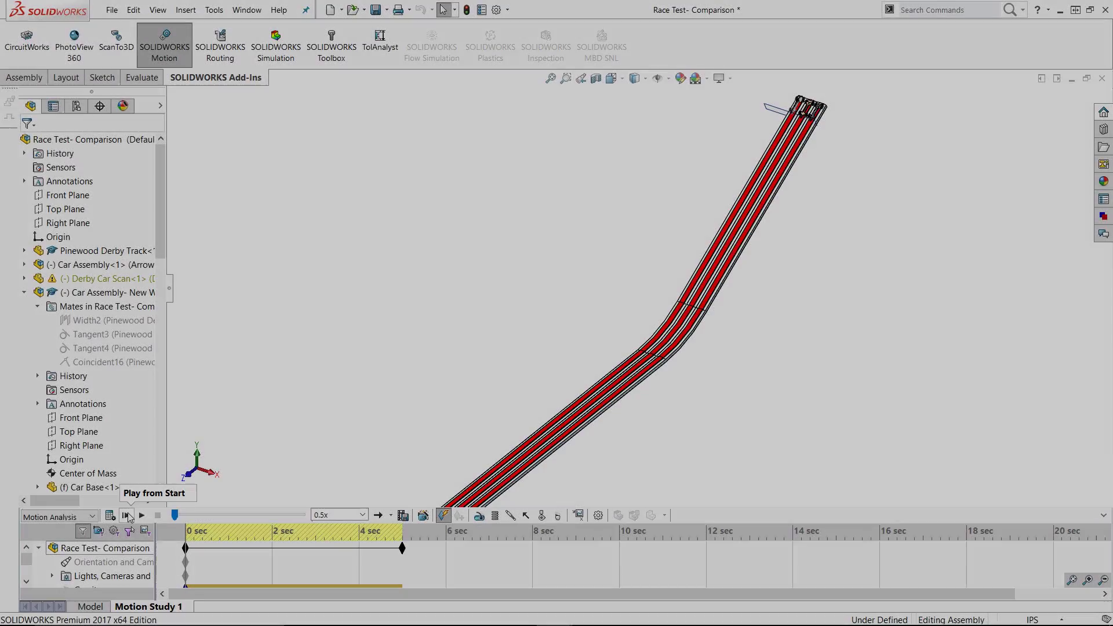
Step: Replay the three-car race from the start of the timeline
{"action": "left_click", "coordinate": [126, 516]}
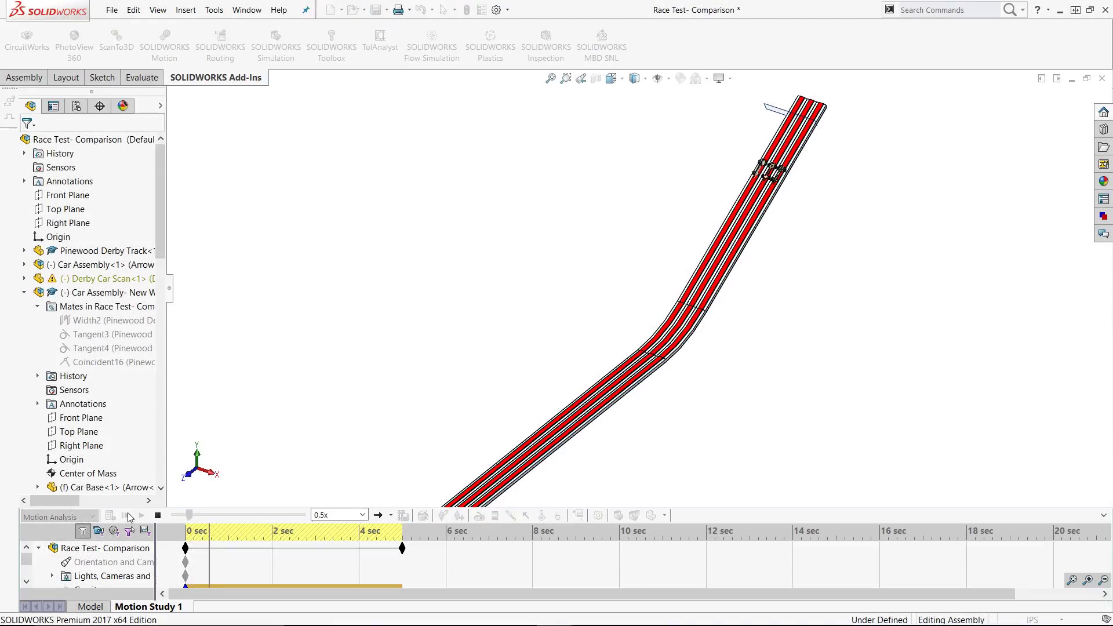